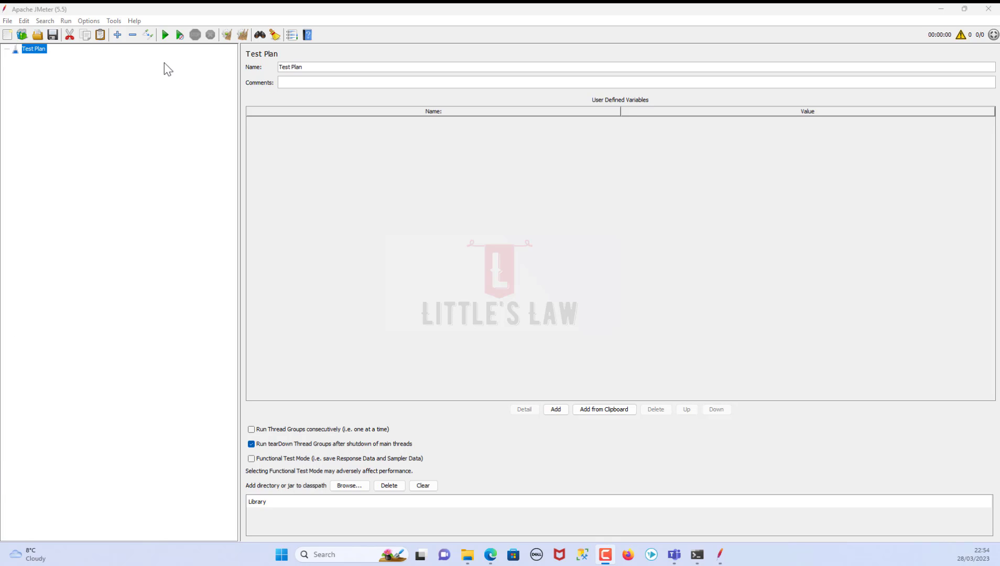
Step: Check JMeter's Options menu for a Plugins Manager entry
click(111, 146)
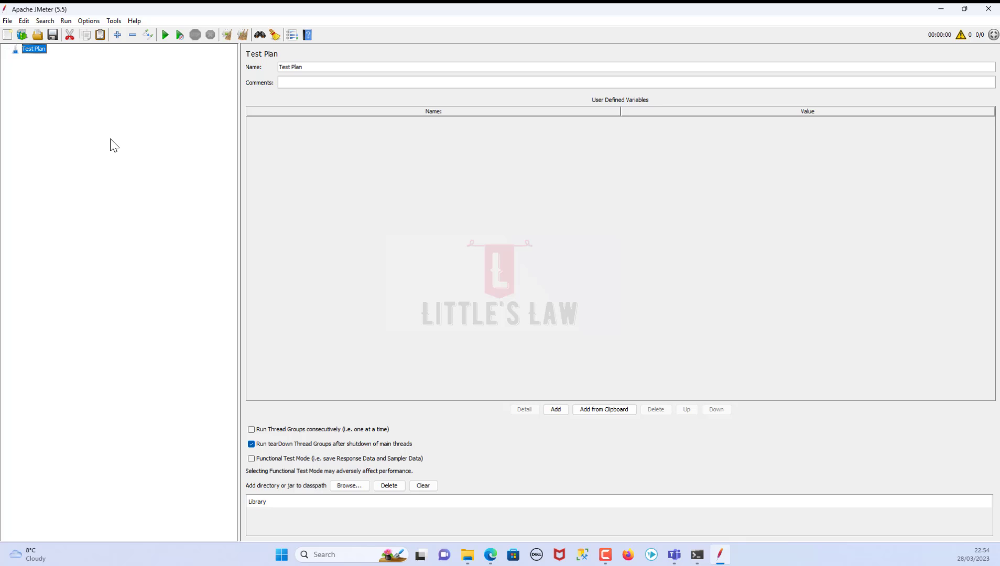
click(88, 21)
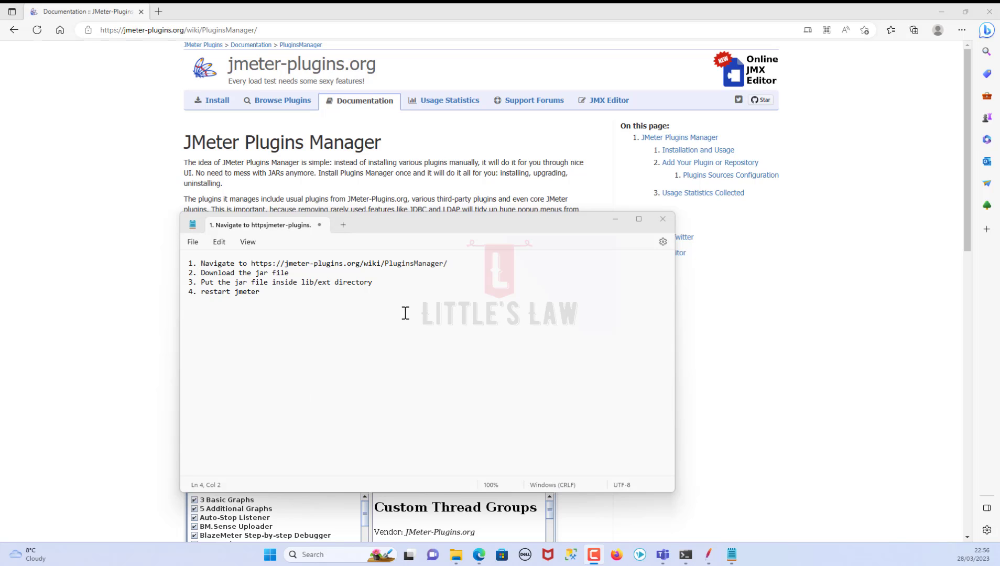
Step: Copy the Plugins Manager URL from the notes and load that page in Edge
click(315, 282)
drag(251, 263, 452, 262)
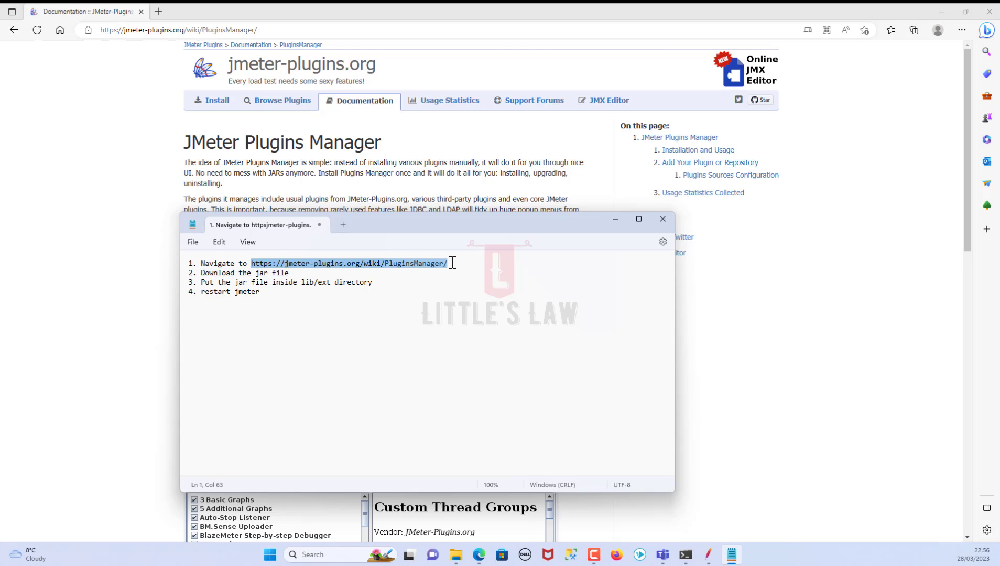
key(ctrl+c)
click(232, 30)
key(ctrl+v)
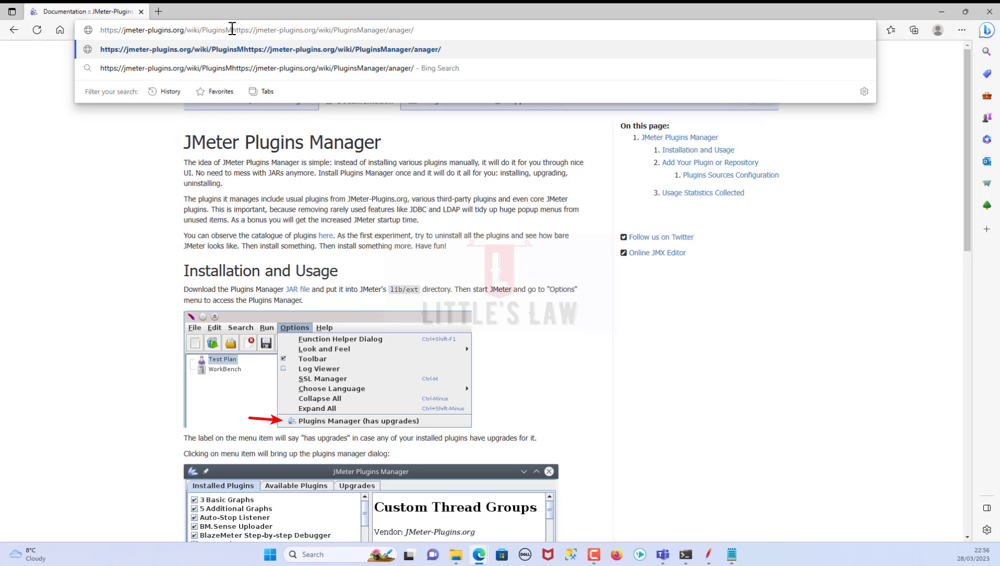
key(ctrl+a)
key(ctrl+v)
key(Return)
Step: Mark notes steps 1 and 2 as Done, then review the page's download instructions
key(alt+Tab)
click(449, 265)
text(- Done)
key(Down)
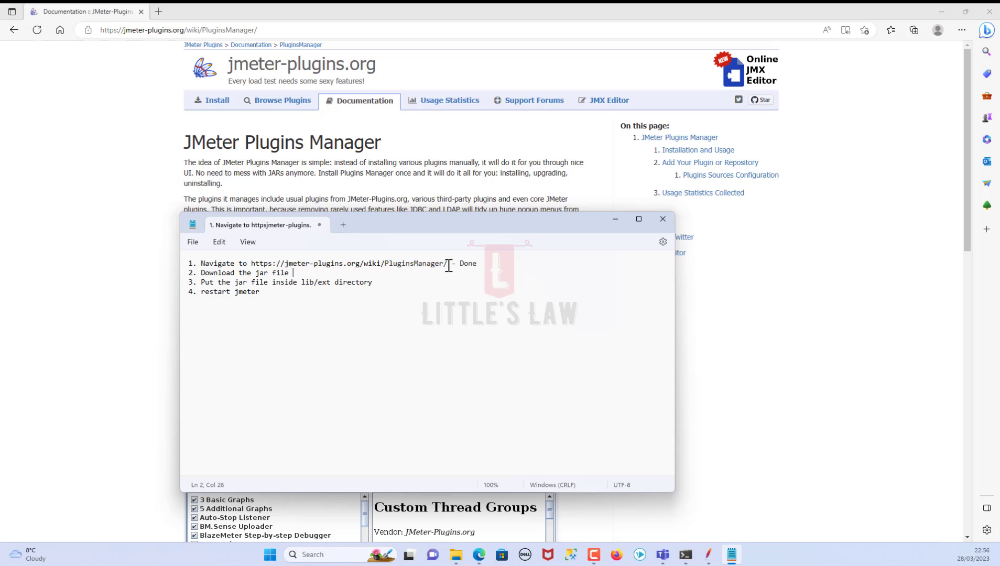
text(- Dpne)
key(BackSpace)
key(BackSpace)
key(BackSpace)
text(ne)
click(40, 418)
drag(207, 290, 264, 291)
Step: Download jmeter-plugins-manager-1.8.jar, keep it despite the warning, and bring the notes forward
click(194, 291)
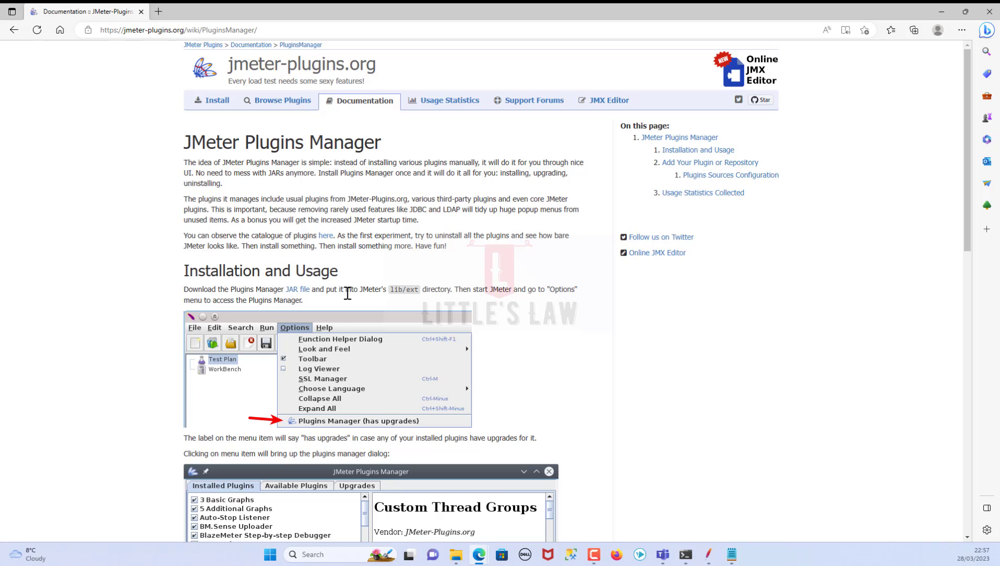
click(296, 291)
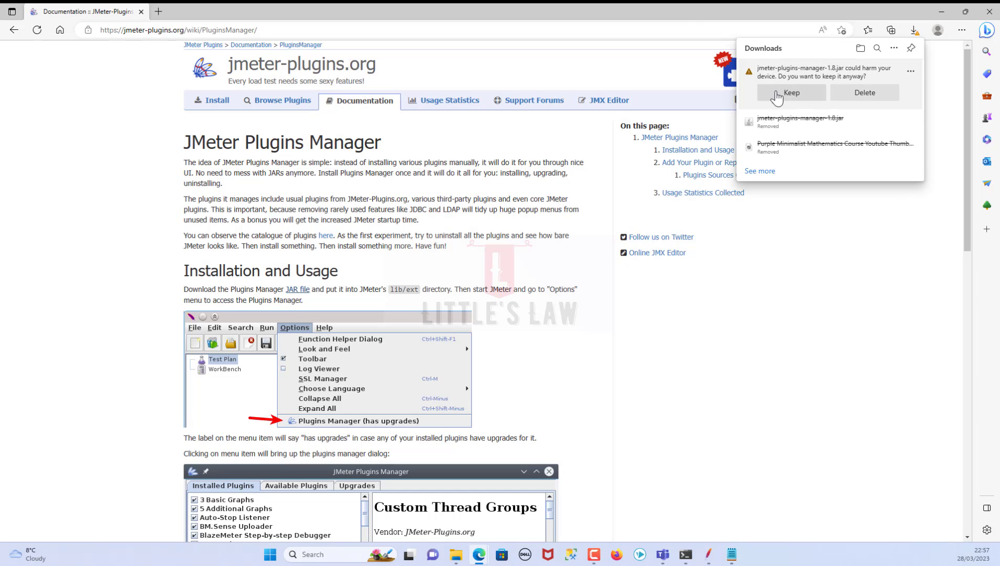
click(790, 93)
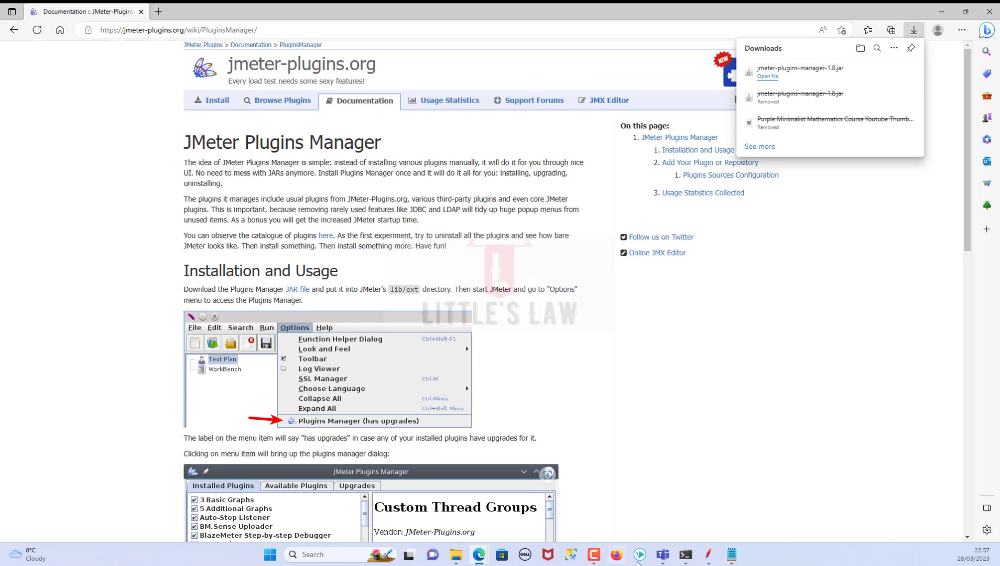
click(728, 556)
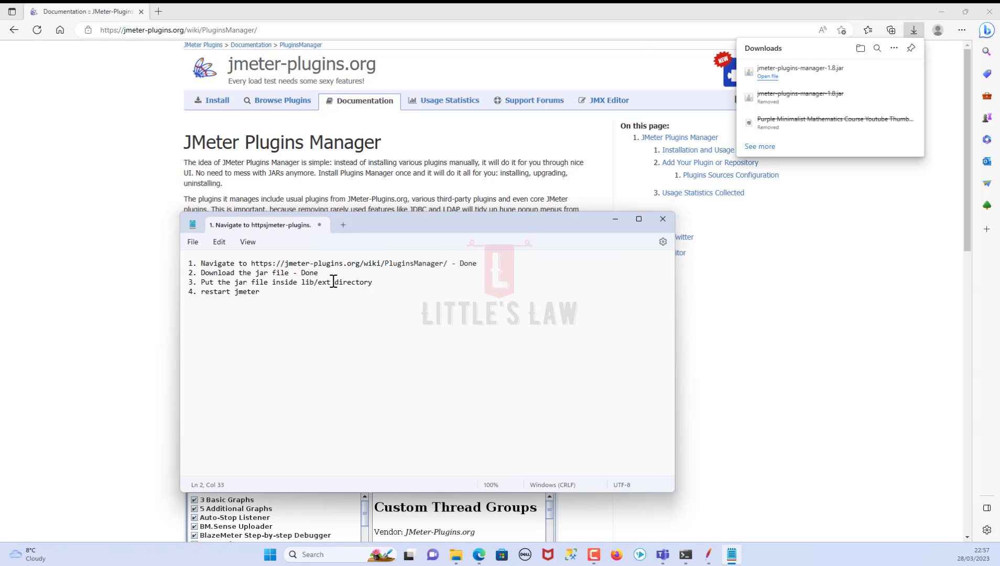
Step: Check the notes and open the apache-jmeter-5.5 folder in File Explorer
key(alt+Tab)
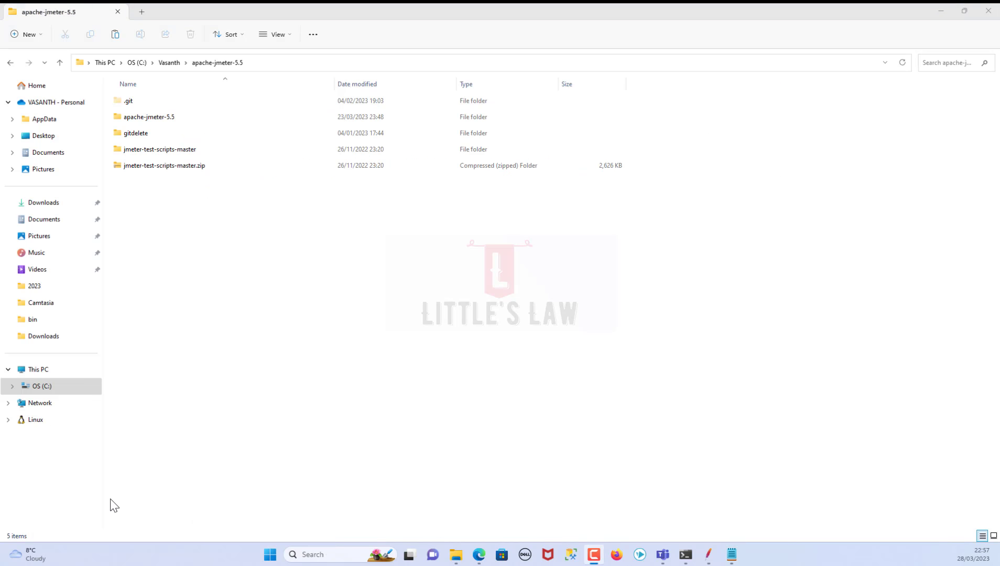
click(731, 555)
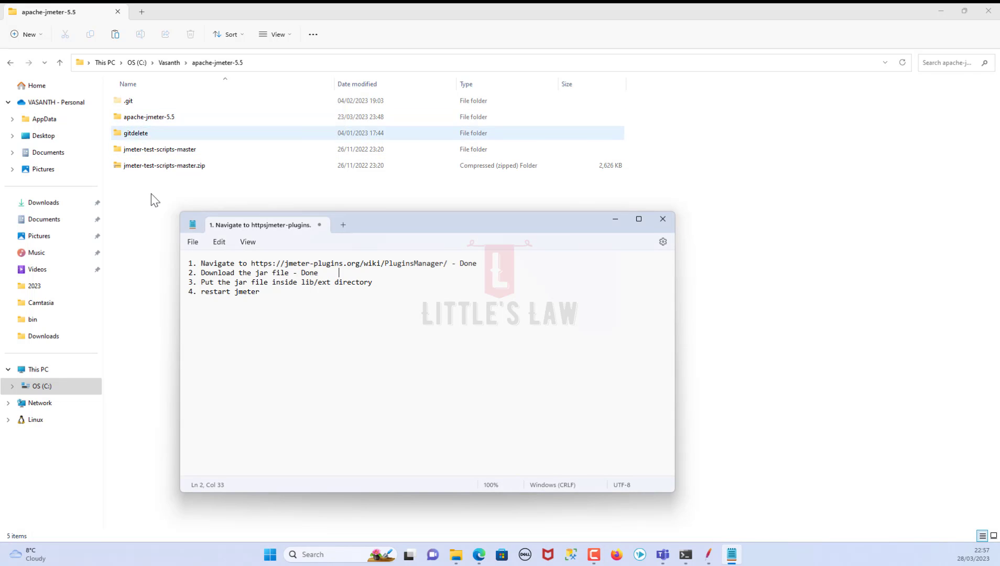
click(156, 224)
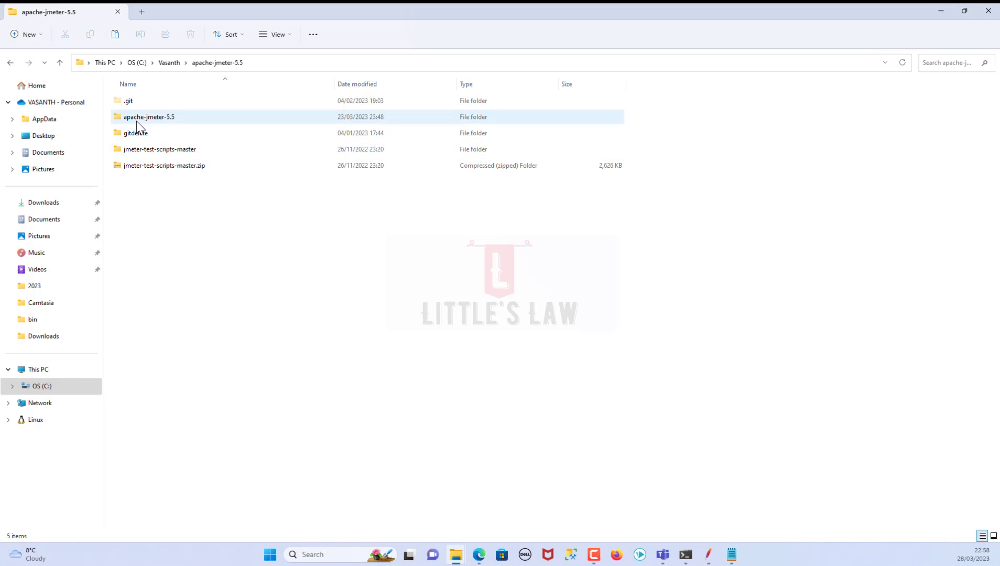
click(136, 121)
double_click(136, 121)
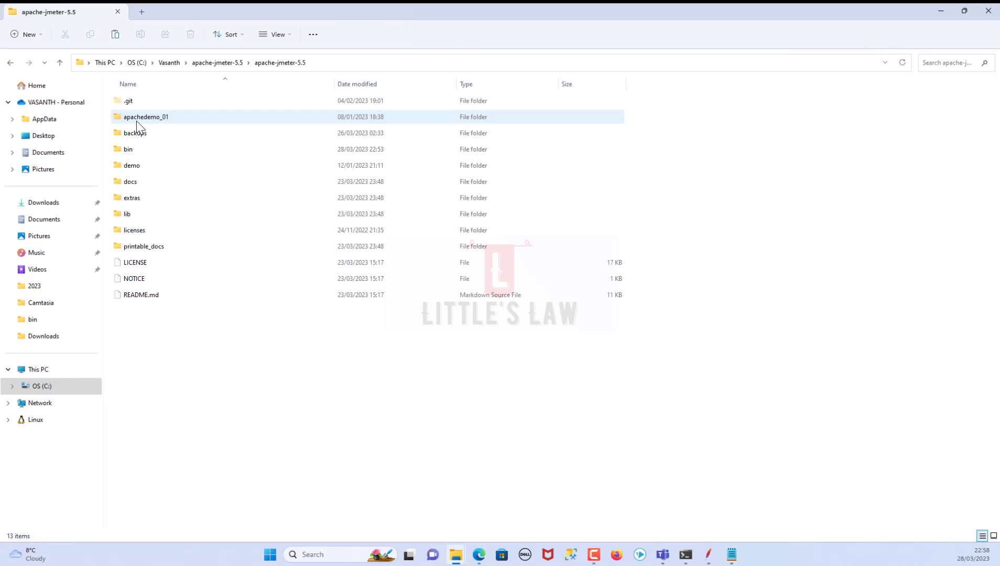
double_click(147, 155)
scroll(147, 163, down, 1)
scroll(216, 331, down, 8)
Step: Paste jmeter-plugins-manager-1.8.jar into apache-jmeter-5.5's lib\ext folder
click(272, 69)
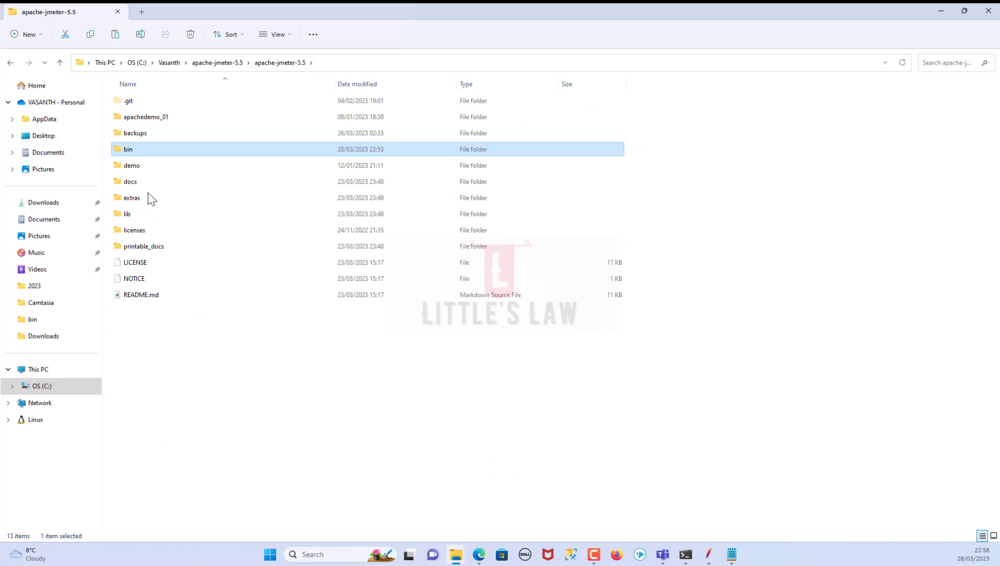
click(149, 217)
double_click(150, 216)
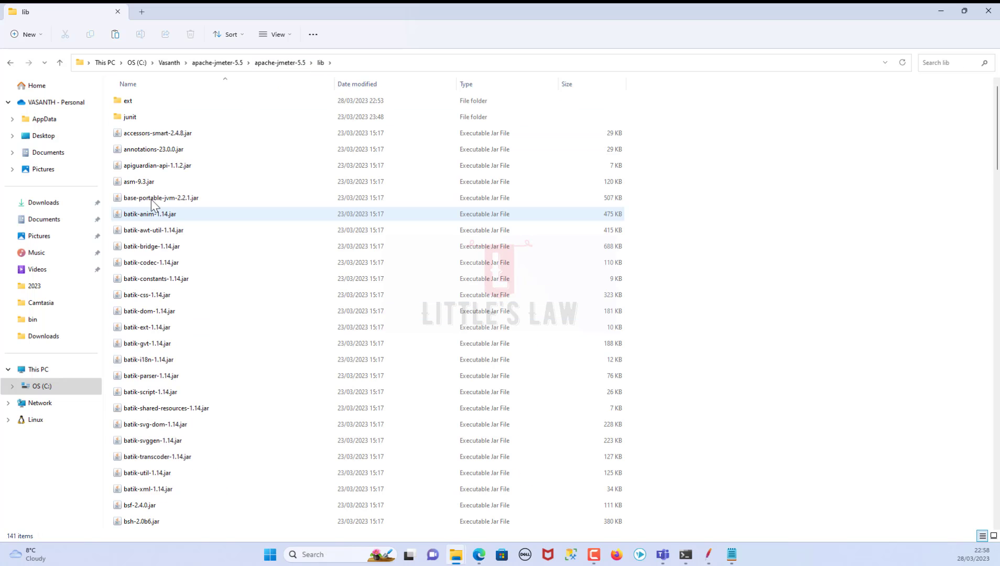
double_click(133, 106)
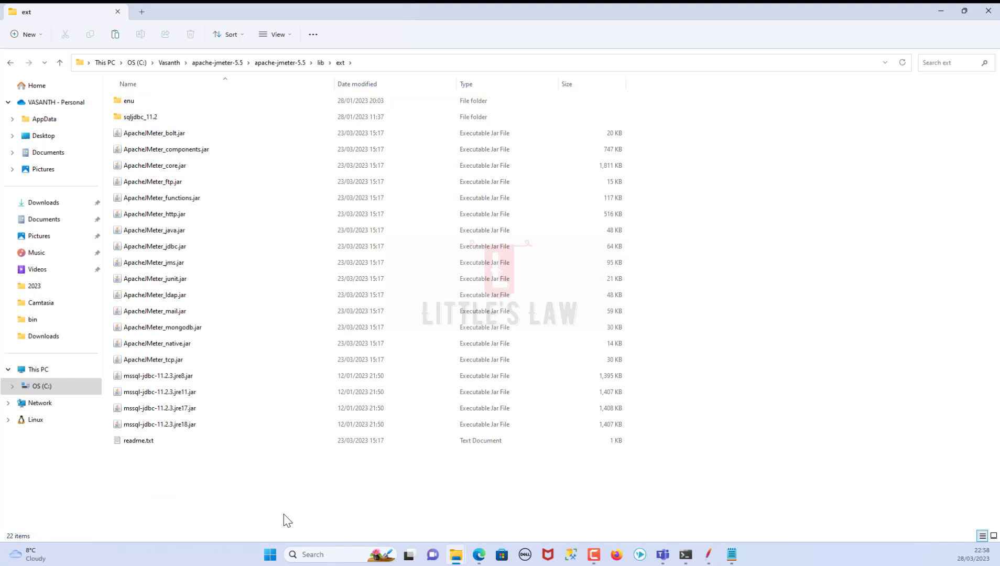
key(ctrl+v)
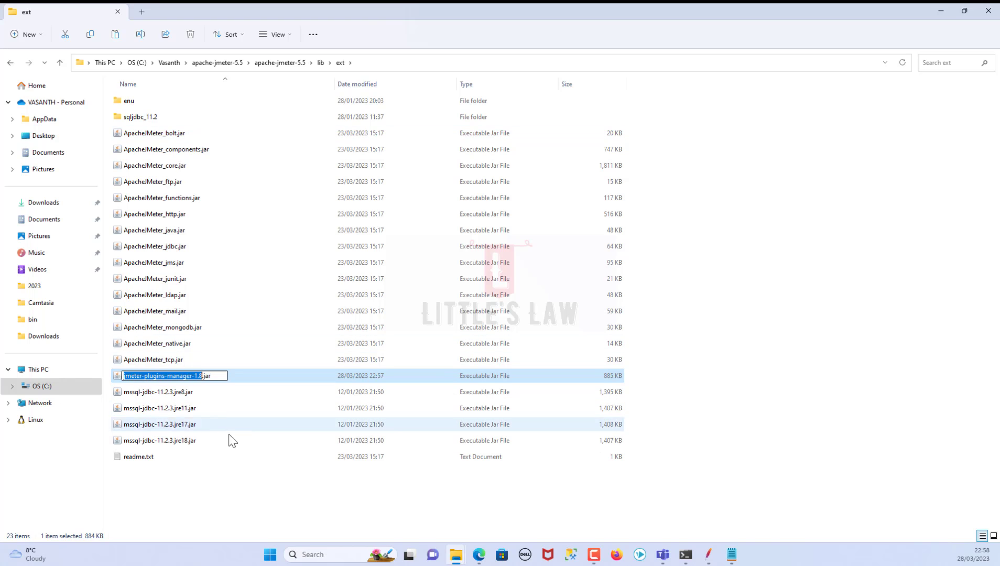
click(200, 499)
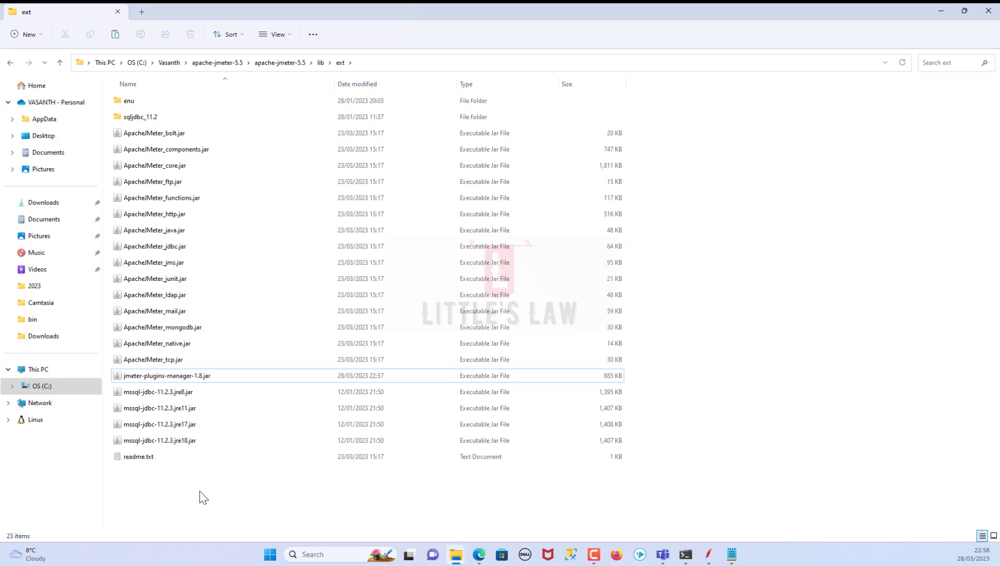
Step: Append ' - Done' to step 3 of the installation note
click(709, 557)
click(8, 21)
click(732, 555)
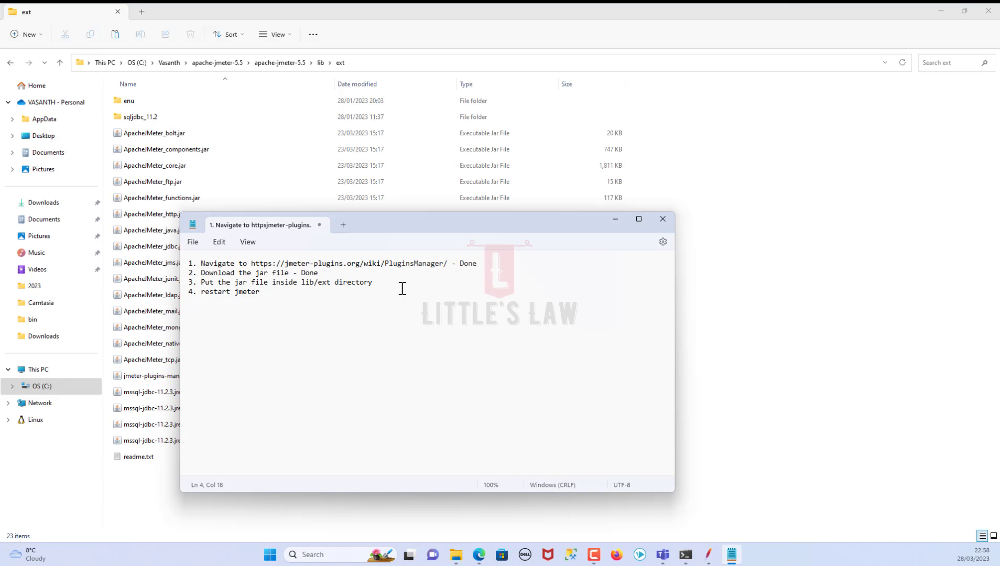
click(402, 288)
text(- Done)
double_click(304, 282)
click(289, 301)
Step: Restart JMeter, maximize the relaunched window, and open the Plugins Manager from Options
click(708, 555)
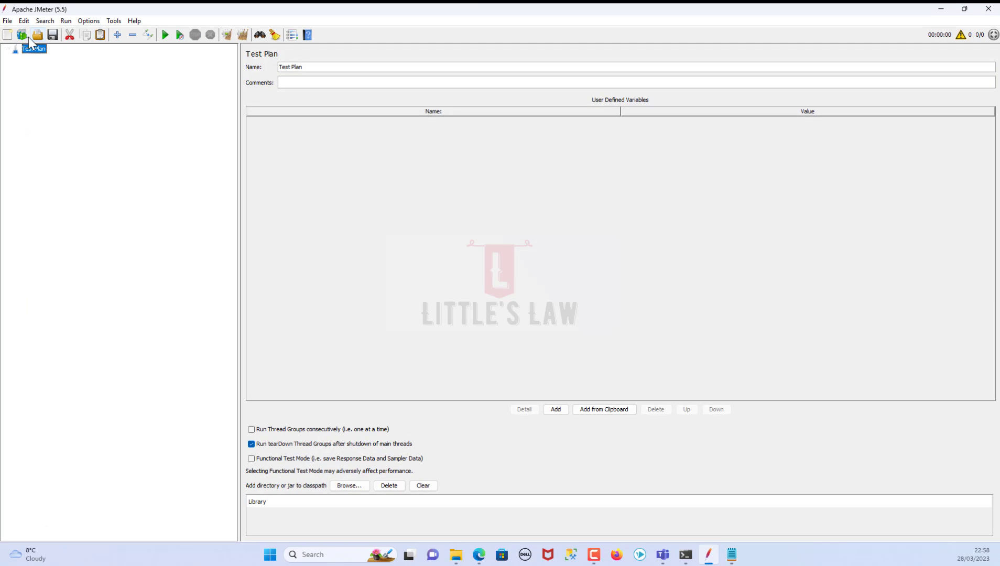
click(8, 22)
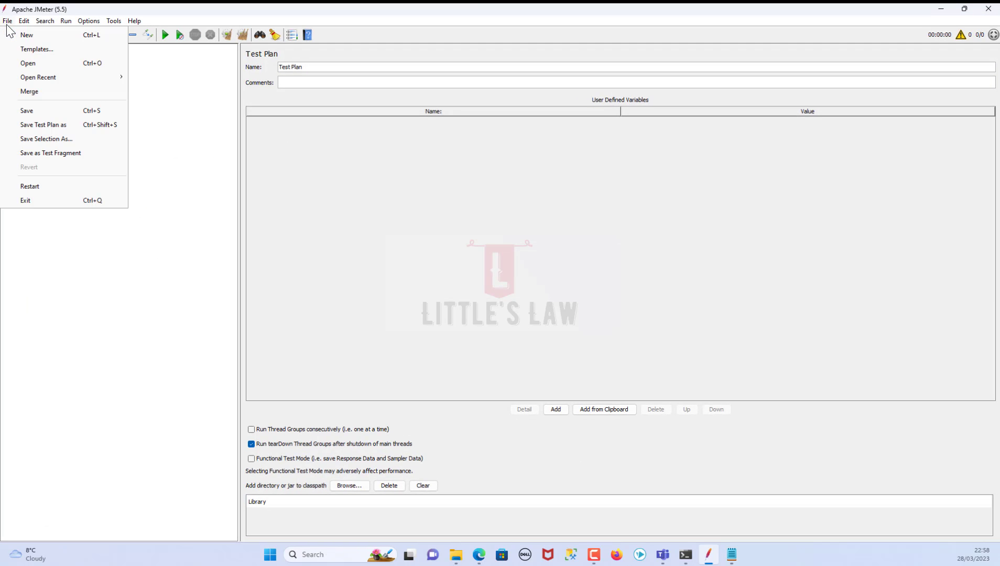
click(42, 186)
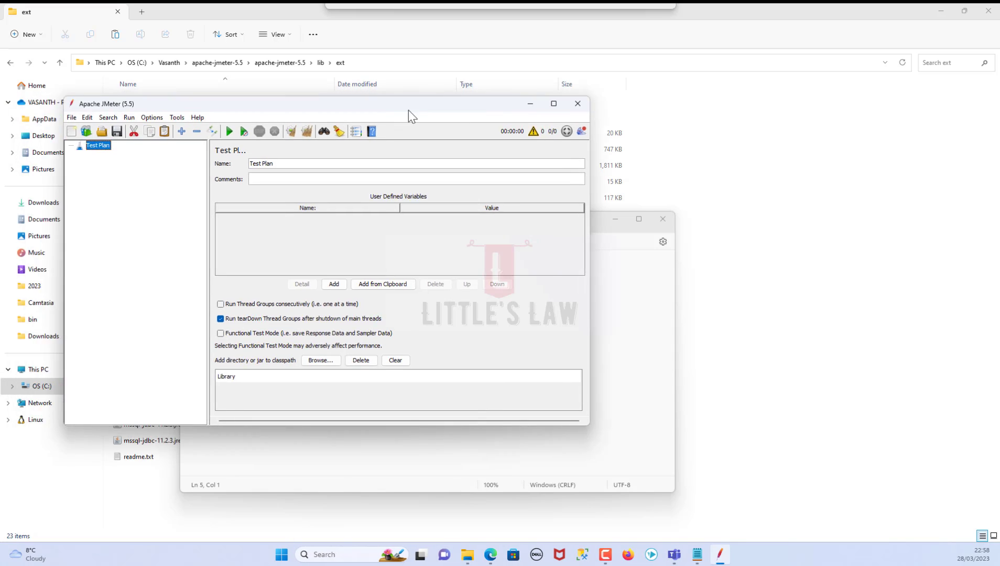
double_click(409, 110)
click(88, 21)
click(120, 181)
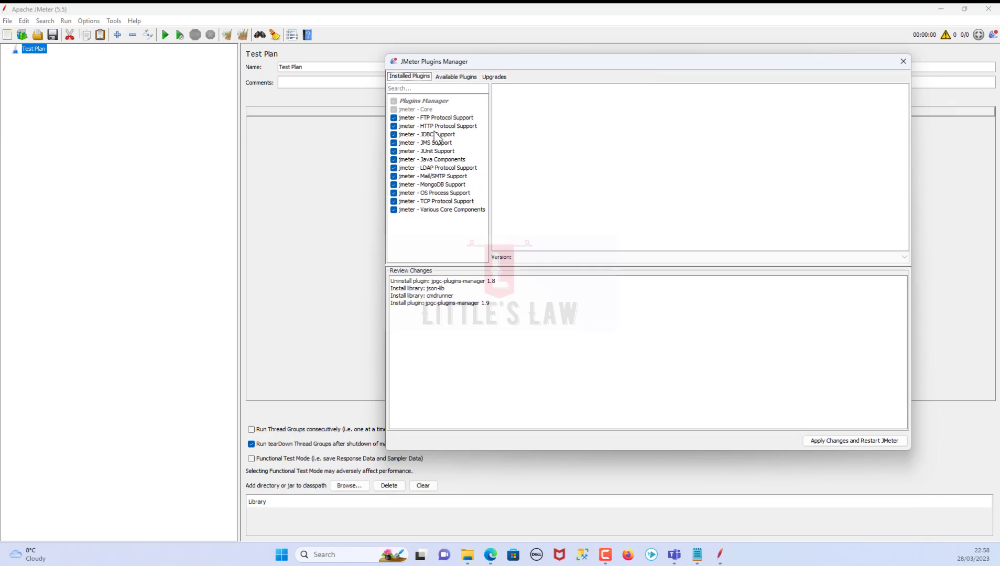